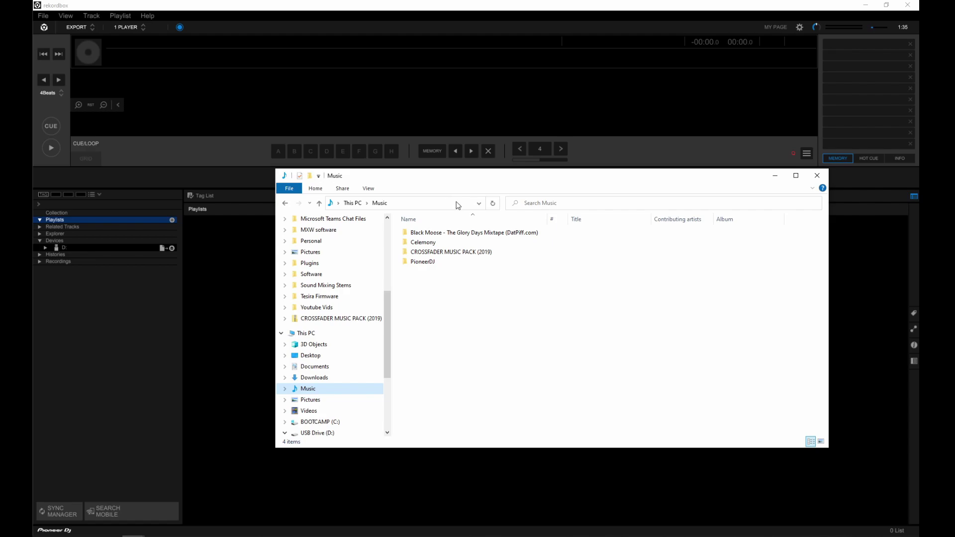
Move the Music folder window down and right, beside the 24-track rekordbox Collection.
{"action": "left_click_drag", "start_coordinate": [388, 179], "coordinate": [415, 178]}
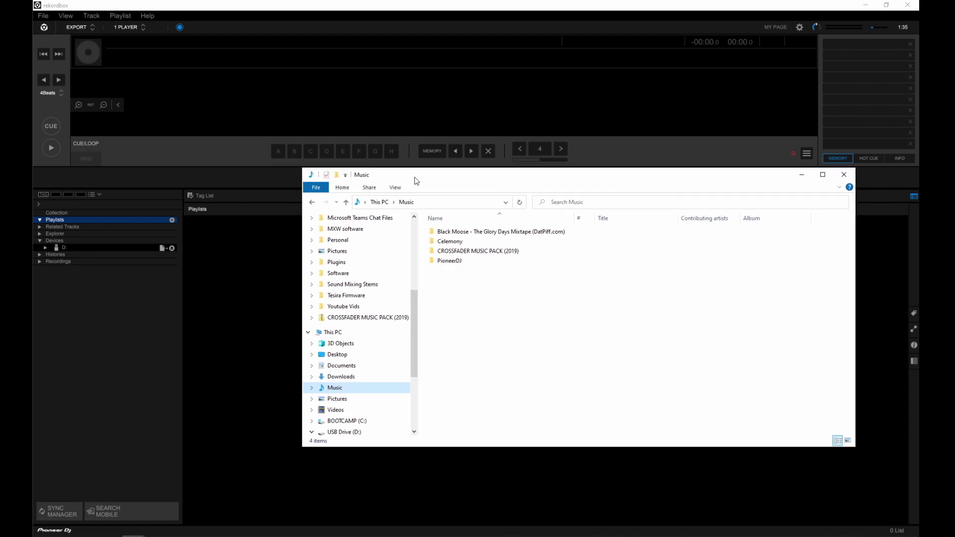
{"action": "left_click_drag", "start_coordinate": [406, 177], "coordinate": [437, 221]}
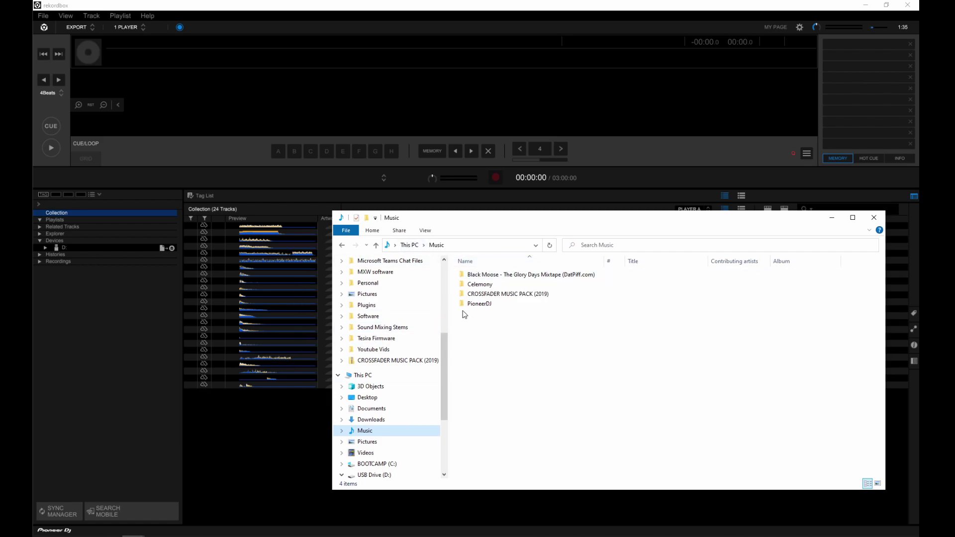
Import tracks 01–10 from the Black Moose mixtape folder into rekordbox.
{"action": "double_click", "coordinate": [480, 274]}
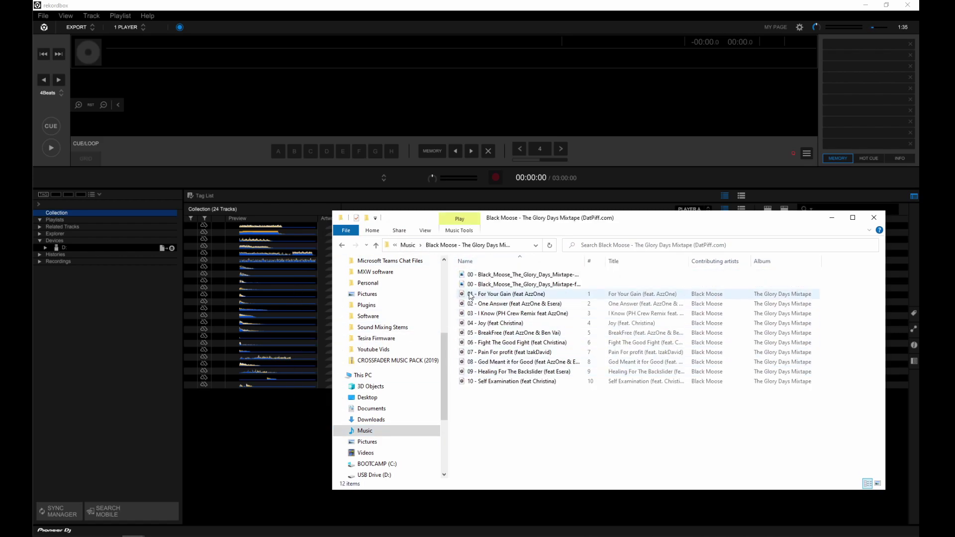
{"action": "left_click", "coordinate": [532, 294]}
{"action": "left_click", "coordinate": [536, 381], "text": "shift"}
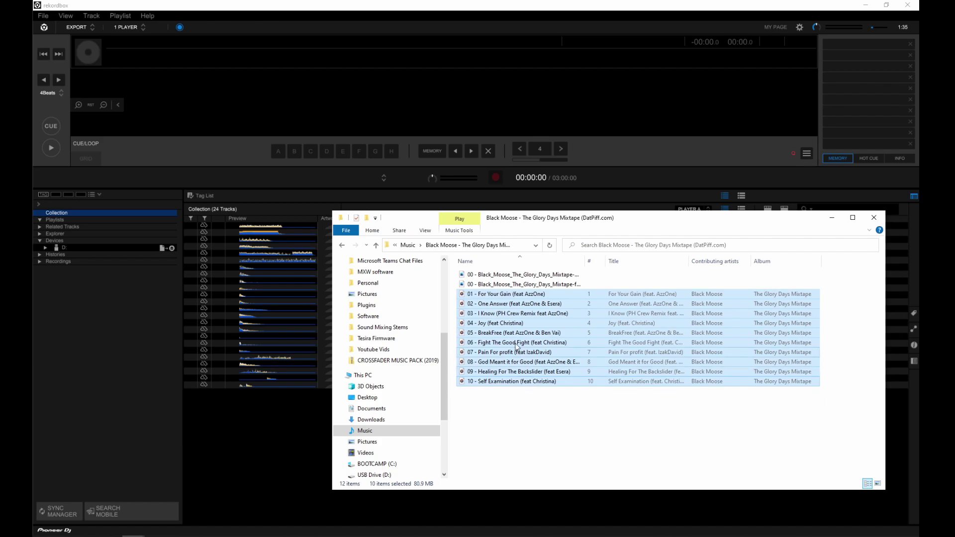
{"action": "left_click_drag", "start_coordinate": [515, 343], "coordinate": [294, 523]}
Drag the whole Black Moose folder into rekordbox, then show the empty Playlists view.
{"action": "key", "text": "alt+Left"}
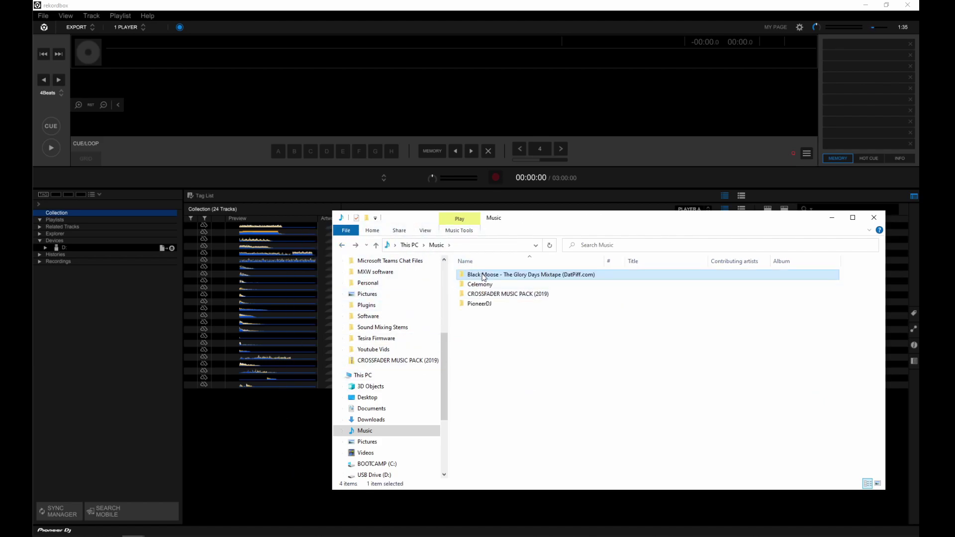
{"action": "left_click_drag", "start_coordinate": [482, 277], "coordinate": [277, 418]}
{"action": "left_click_drag", "start_coordinate": [271, 436], "coordinate": [168, 266]}
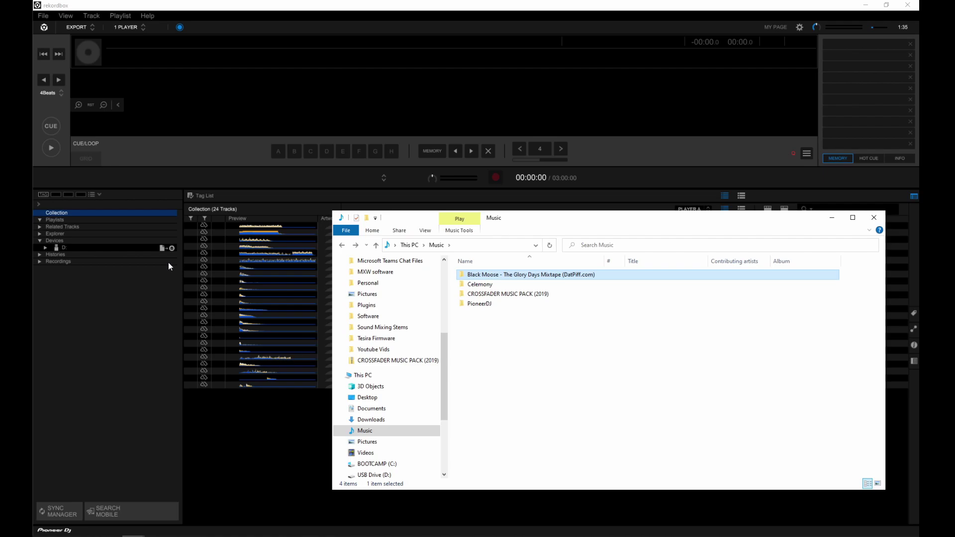
{"action": "left_click", "coordinate": [58, 217]}
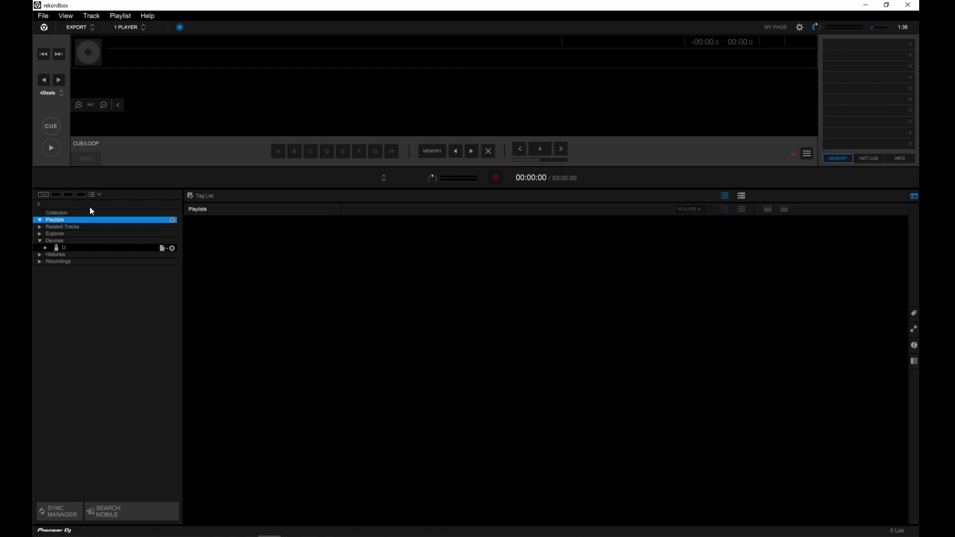
Create a new playlist named Glory Days.
{"action": "left_click", "coordinate": [172, 219]}
{"action": "type", "text": "Glory Days"}
{"action": "key", "text": "Return"}
Add the ten Black Moose tracks, 01 through 10, to the Glory Days playlist.
{"action": "key", "text": "alt+Tab"}
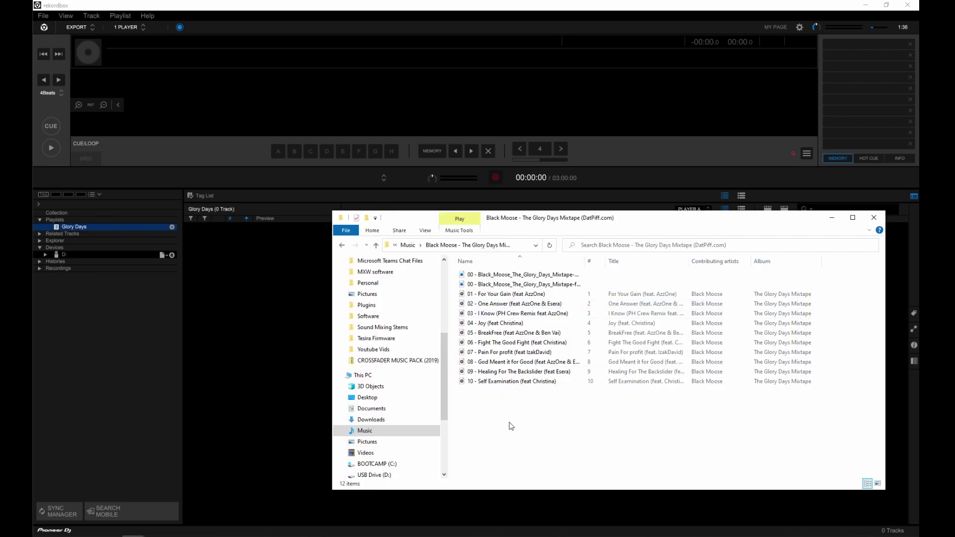
{"action": "left_click", "coordinate": [509, 294]}
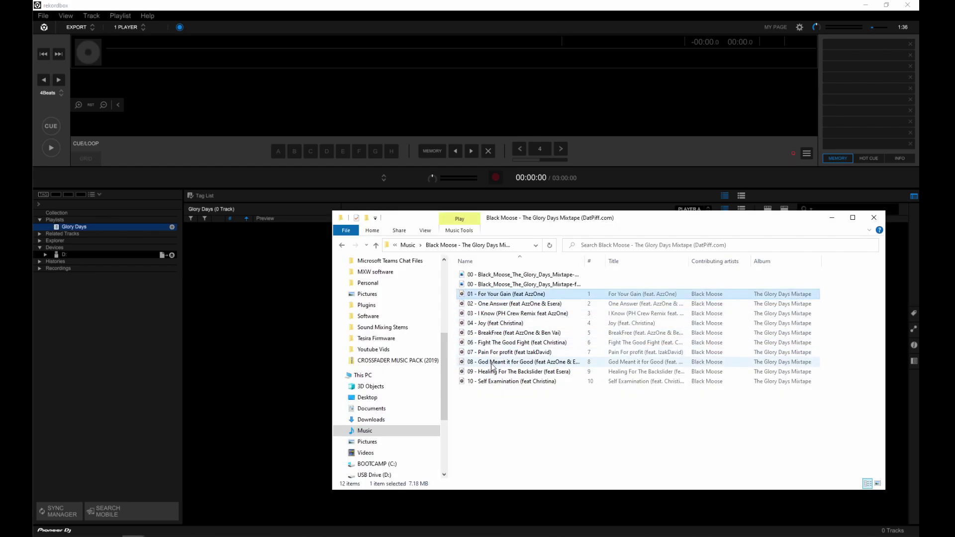
{"action": "left_click", "coordinate": [502, 383], "text": "shift"}
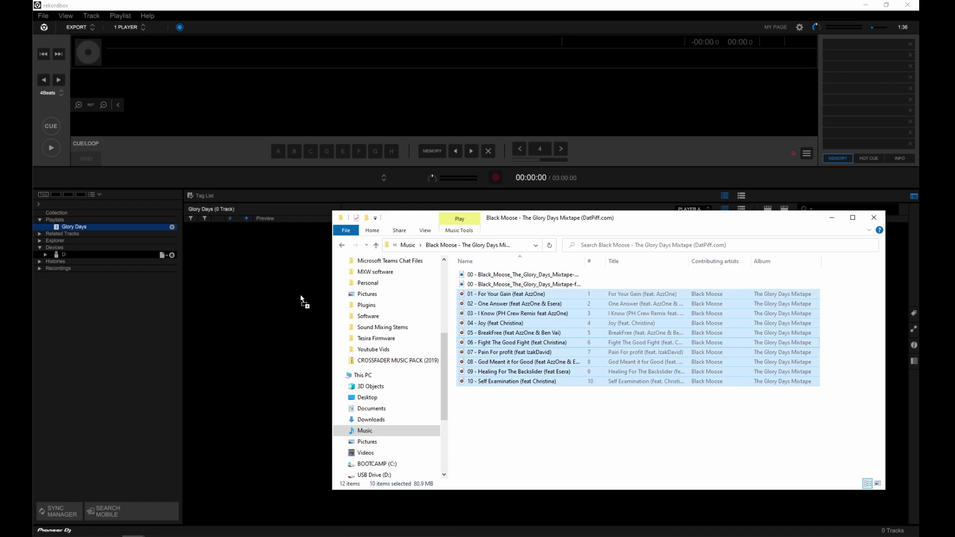
{"action": "left_click_drag", "start_coordinate": [485, 341], "coordinate": [99, 231]}
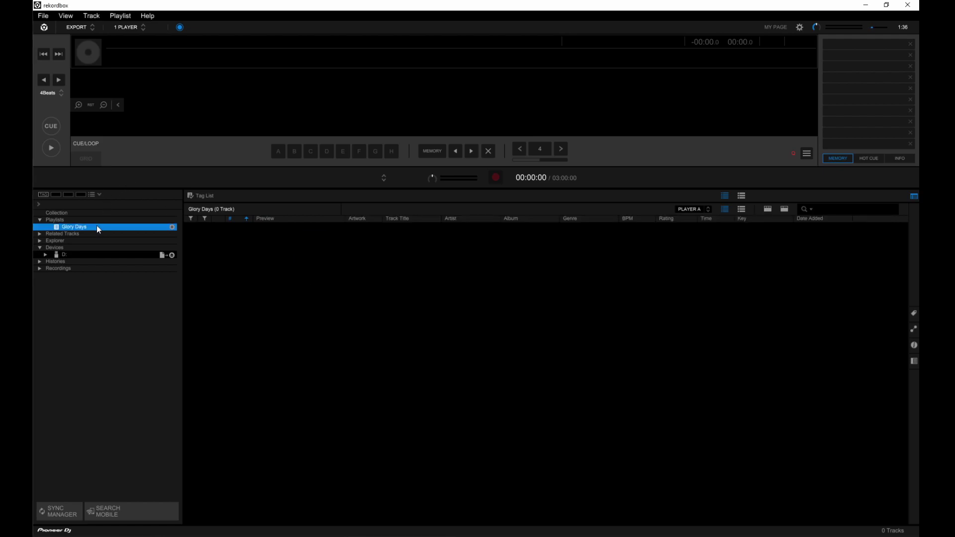
Drag the Black Moose folder from the Music folder onto Playlists to make it a playlist.
{"action": "key", "text": "alt+Tab"}
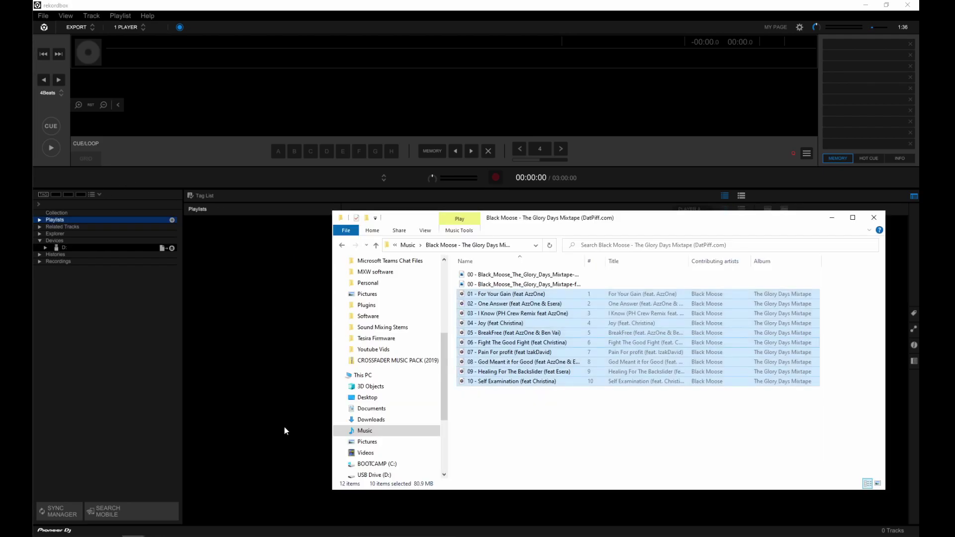
{"action": "left_click", "coordinate": [342, 246]}
{"action": "left_click_drag", "start_coordinate": [480, 277], "coordinate": [126, 220]}
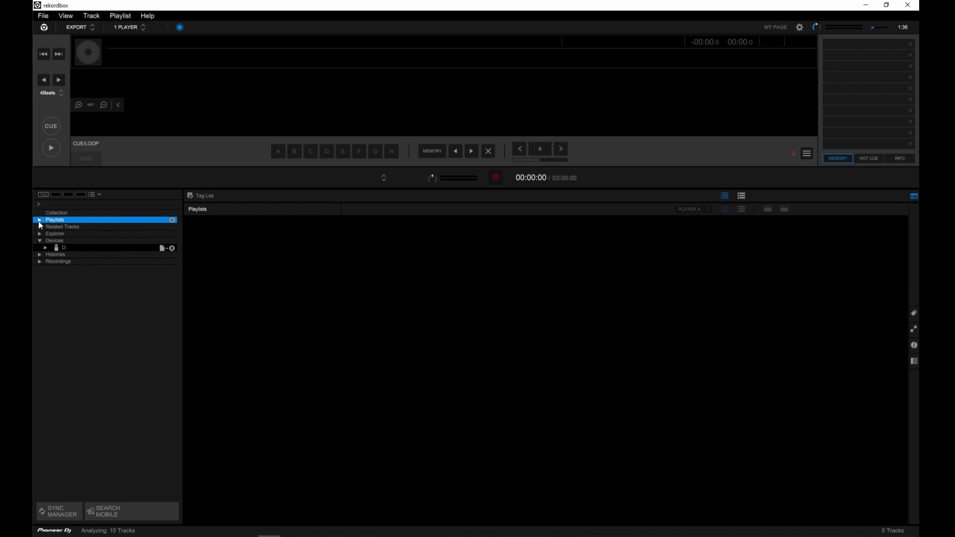
Expand Playlists and open the Black Moose - The Glory Days Mixtape playlist.
{"action": "left_click", "coordinate": [39, 221]}
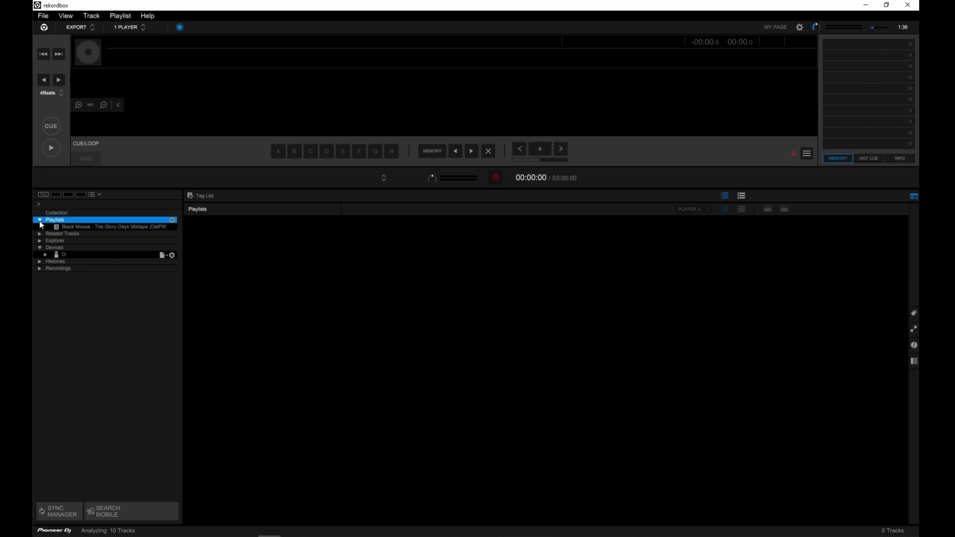
{"action": "left_click", "coordinate": [94, 228]}
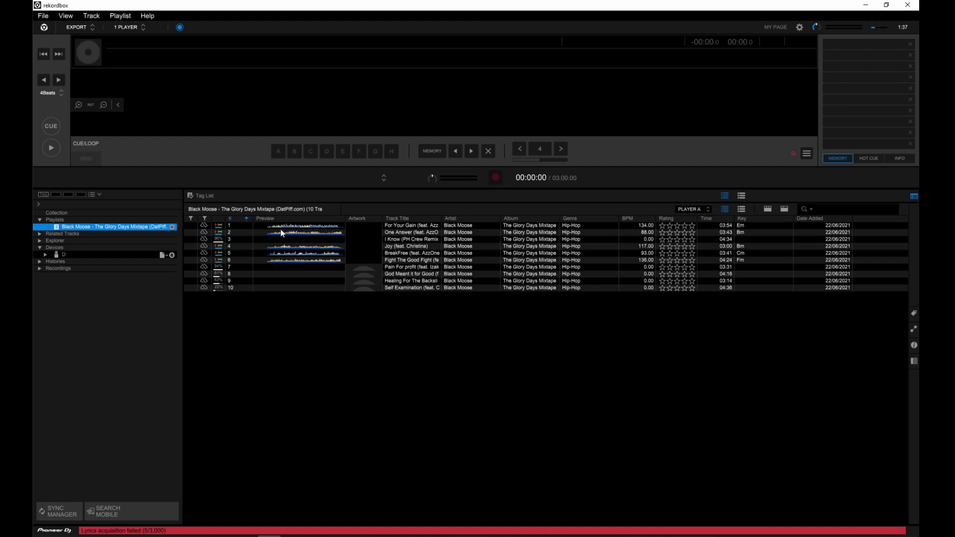
In Preferences > Analysis, leave the BPM range at 70-180.
{"action": "left_click", "coordinate": [797, 26]}
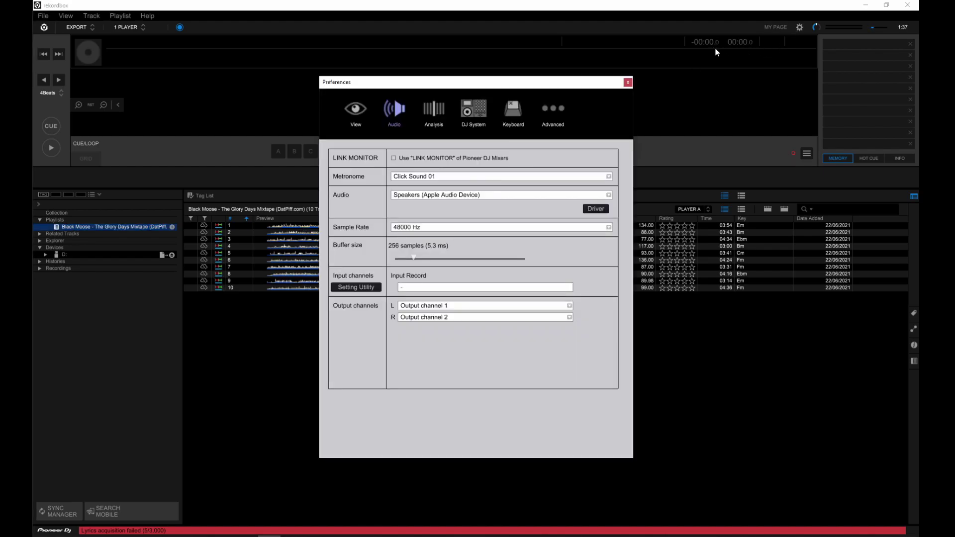
{"action": "left_click", "coordinate": [433, 111]}
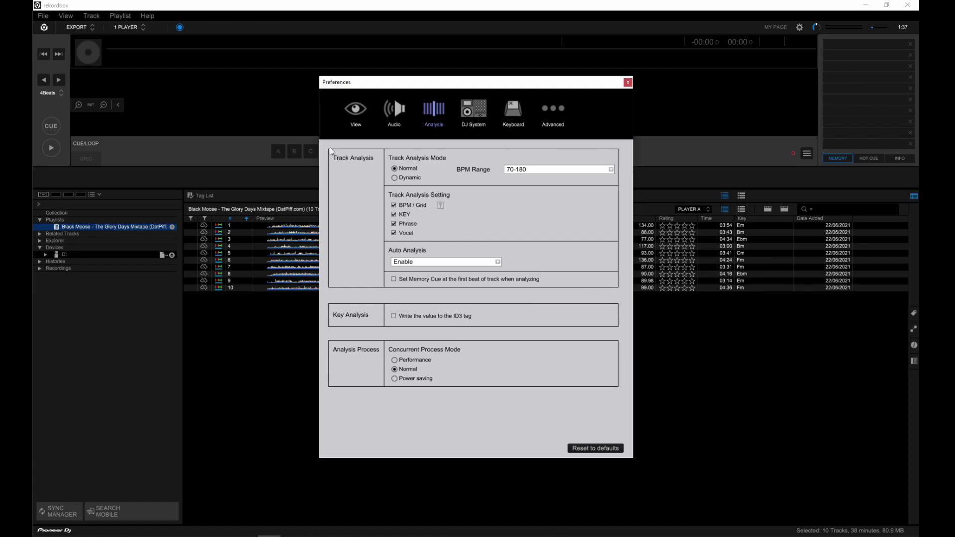
{"action": "left_click_drag", "start_coordinate": [485, 82], "coordinate": [491, 96]}
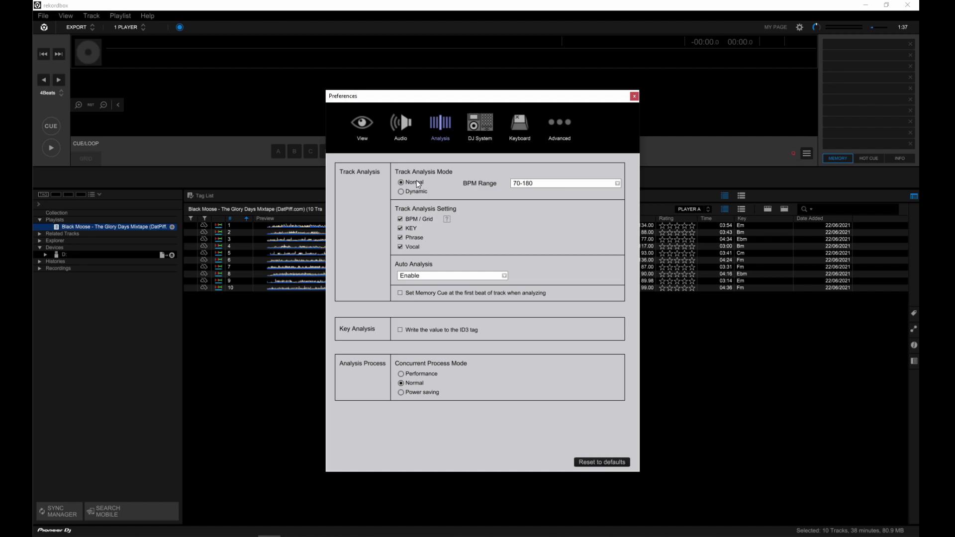
{"action": "left_click", "coordinate": [559, 182]}
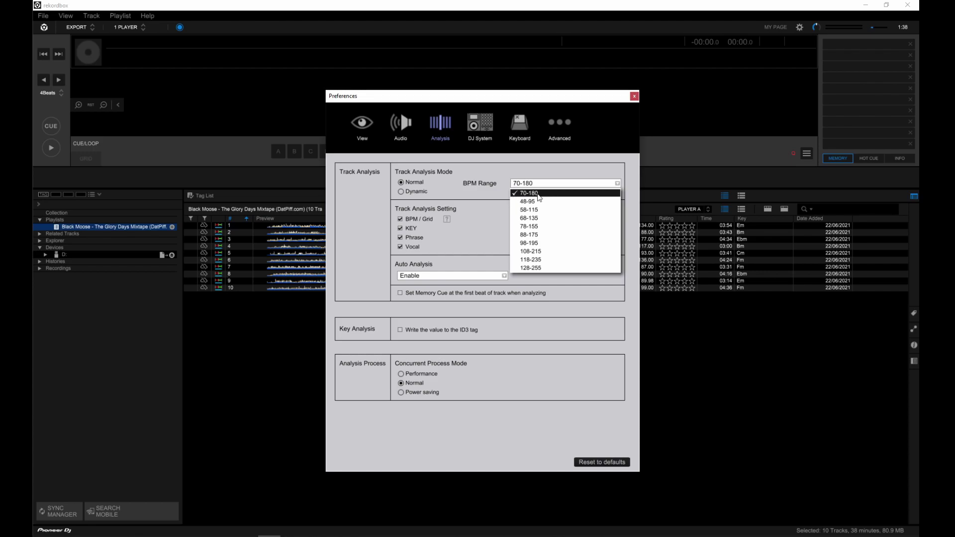
{"action": "left_click", "coordinate": [545, 173]}
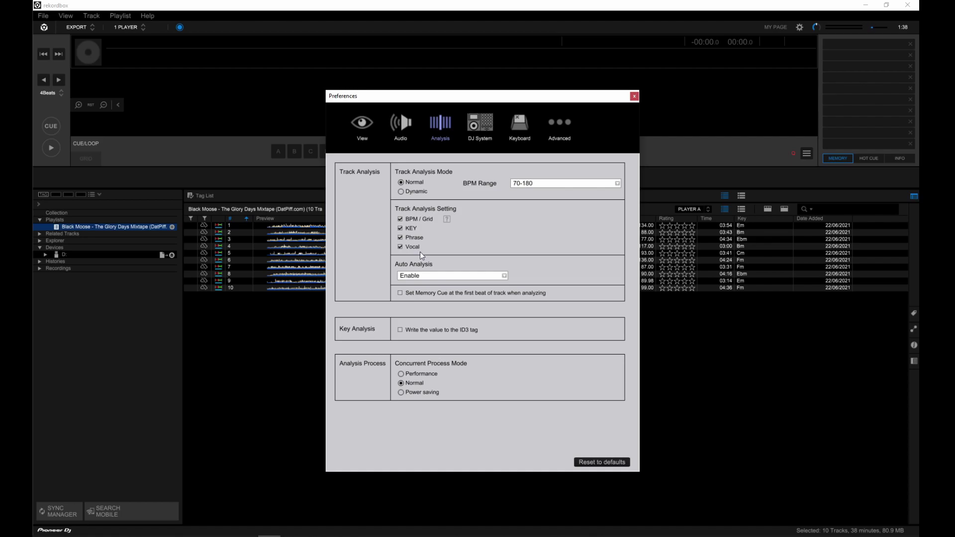
Keep Auto Analysis on Enable, close Preferences, and load For Your Gain (feat. AzzOne) into the deck.
{"action": "left_click", "coordinate": [423, 278]}
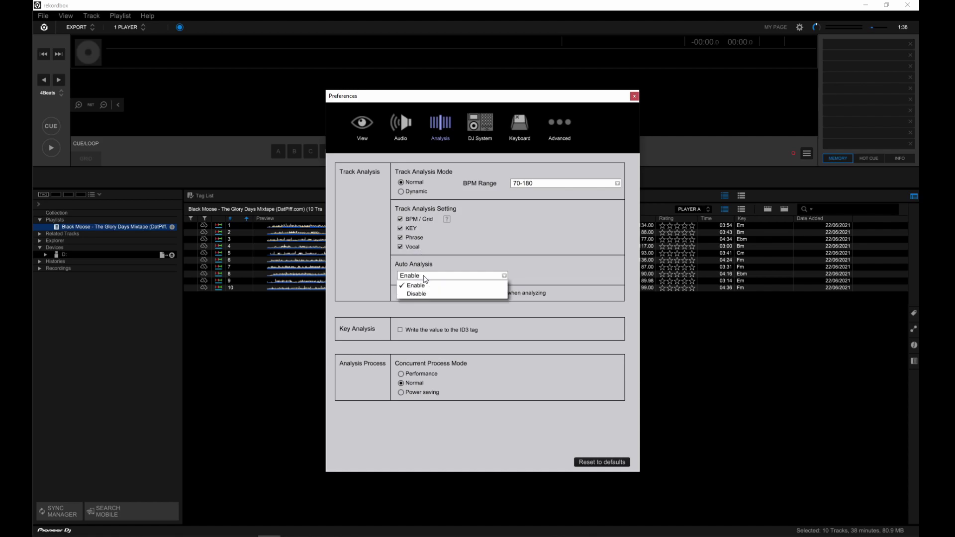
{"action": "left_click", "coordinate": [436, 262]}
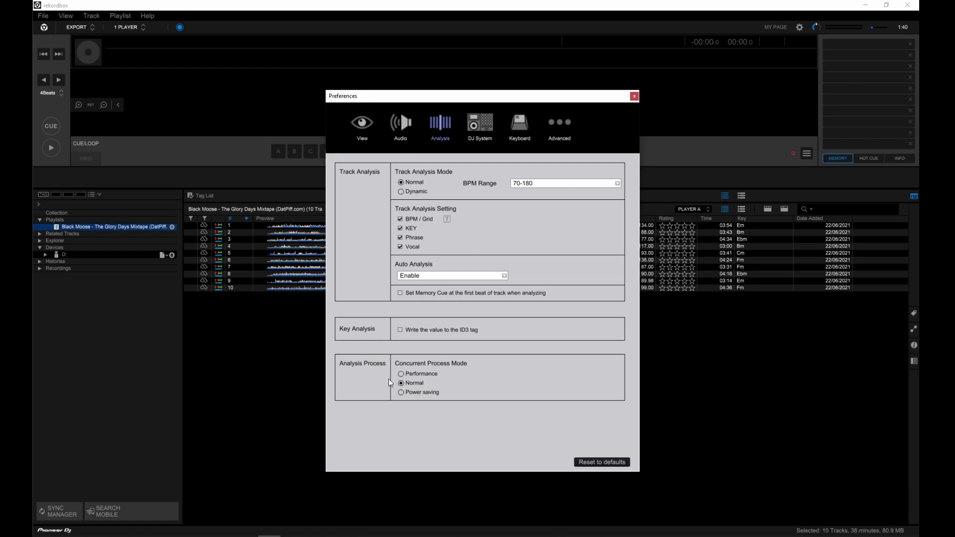
{"action": "key", "text": "Escape"}
{"action": "key", "text": "Return"}
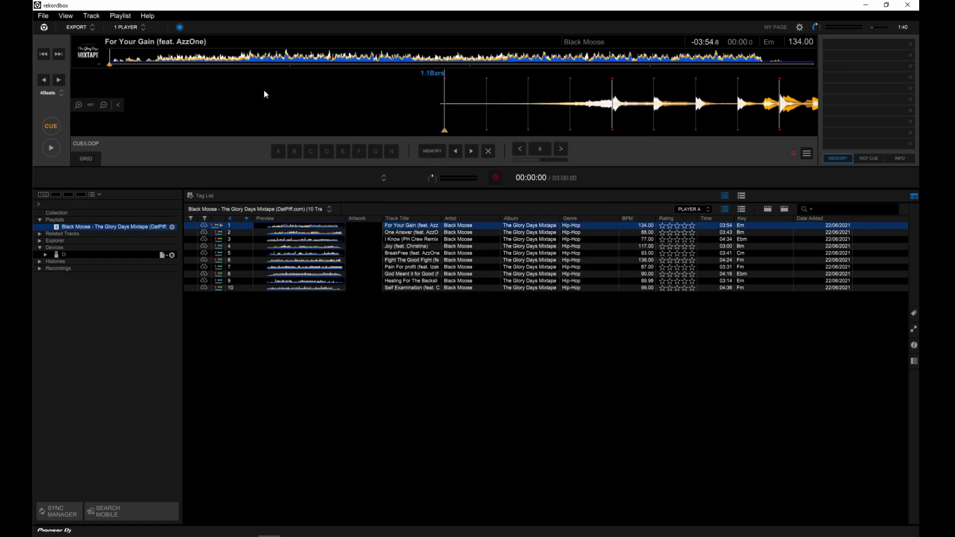
Drag the waveform a few beats forward, then open CROSSFADER MUSIC PACK (2019) in File Explorer.
{"action": "left_click_drag", "start_coordinate": [617, 118], "coordinate": [376, 105]}
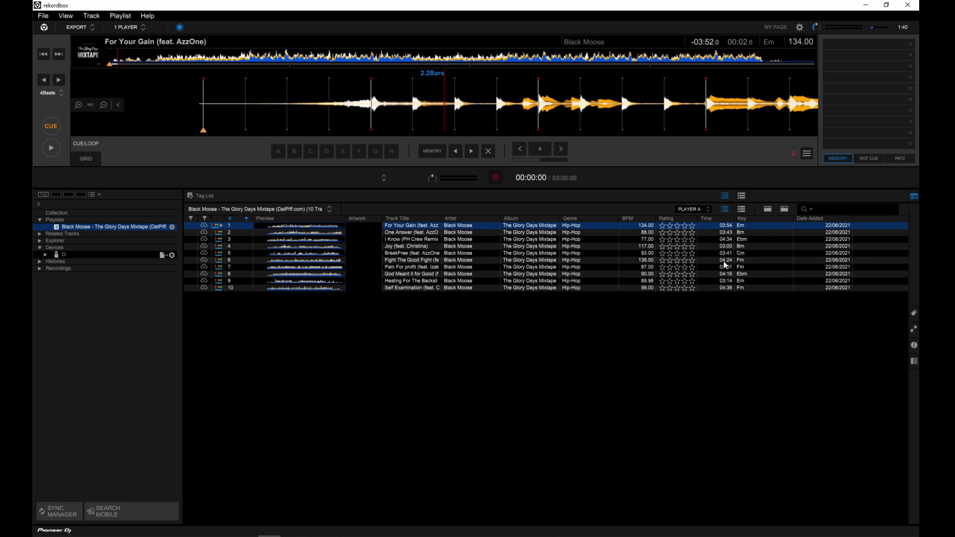
{"action": "key", "text": "alt+Tab"}
{"action": "double_click", "coordinate": [463, 297]}
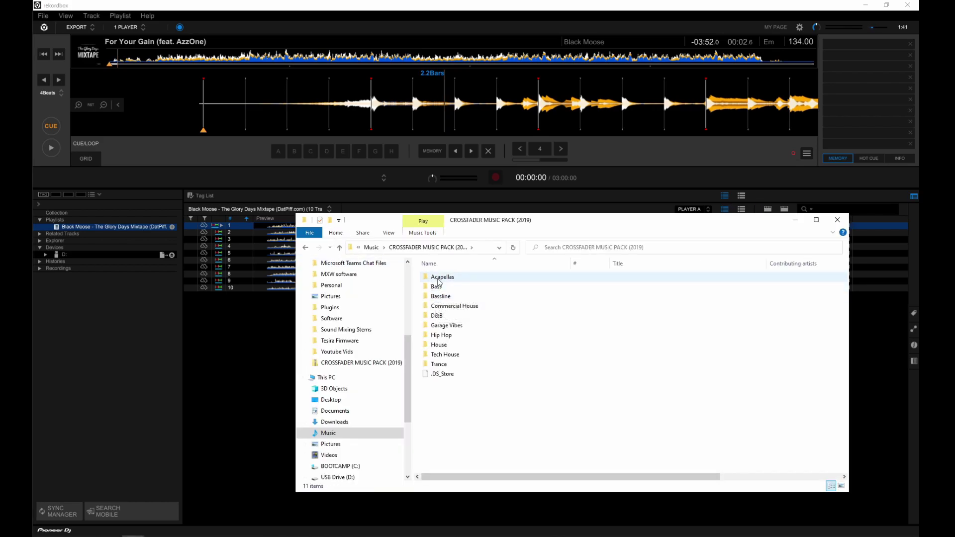
Go back to Music and reopen CROSSFADER MUSIC PACK (2019) to show its genre subfolders.
{"action": "left_click", "coordinate": [303, 247]}
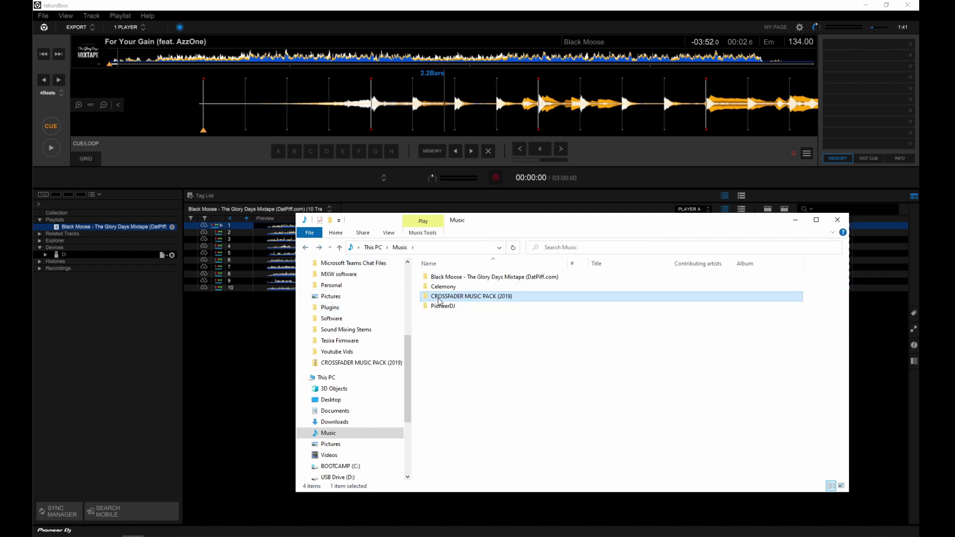
{"action": "double_click", "coordinate": [440, 297]}
{"action": "left_click", "coordinate": [305, 247]}
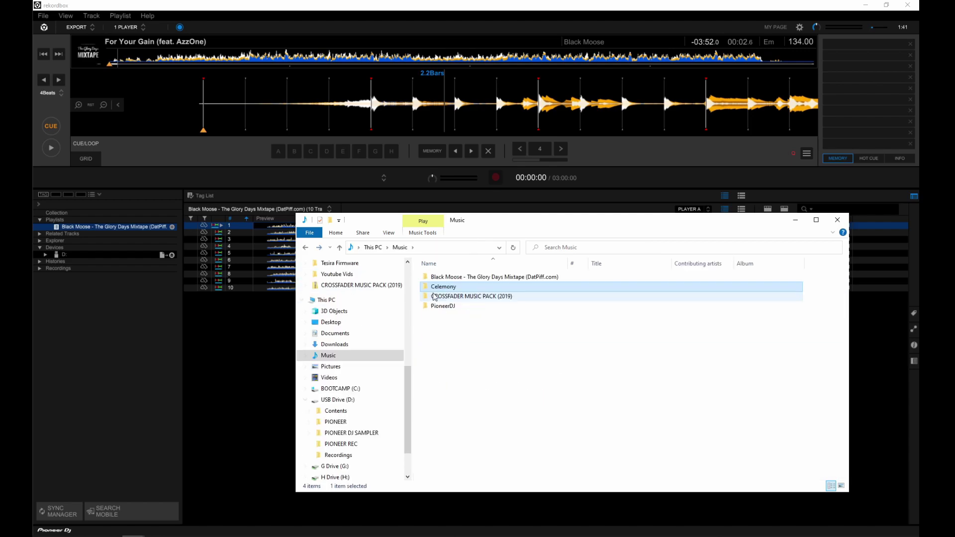
{"action": "double_click", "coordinate": [443, 298]}
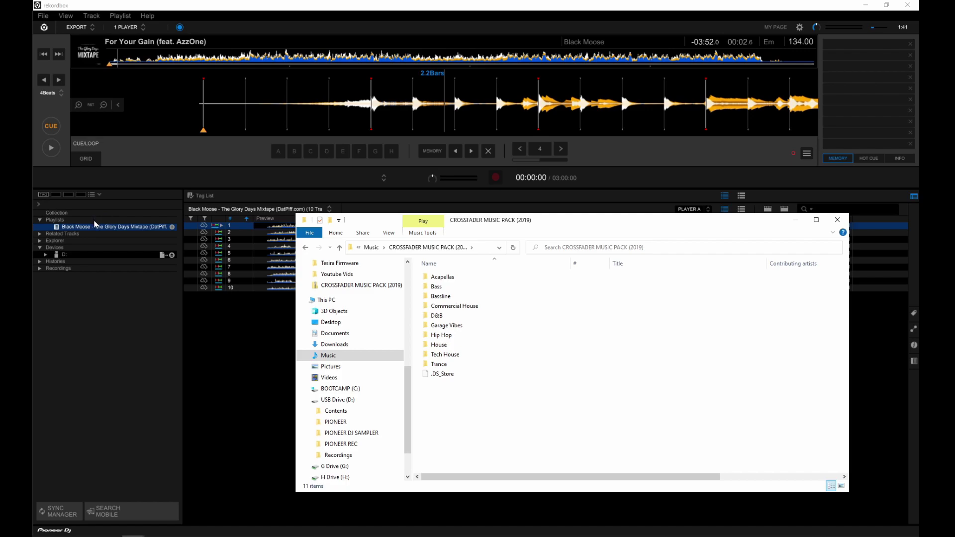
Create a new playlist folder named Crossfader under Playlists.
{"action": "left_click", "coordinate": [79, 222]}
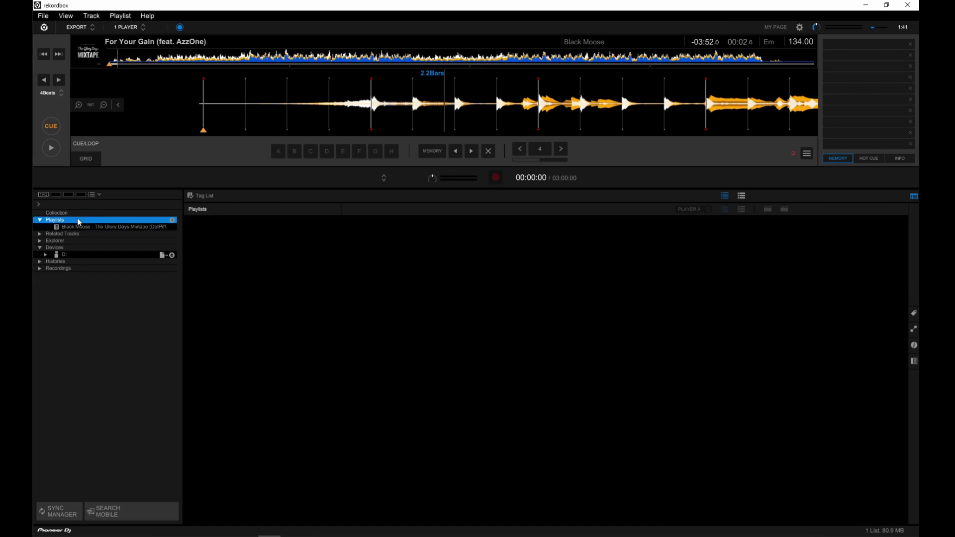
{"action": "right_click", "coordinate": [78, 222]}
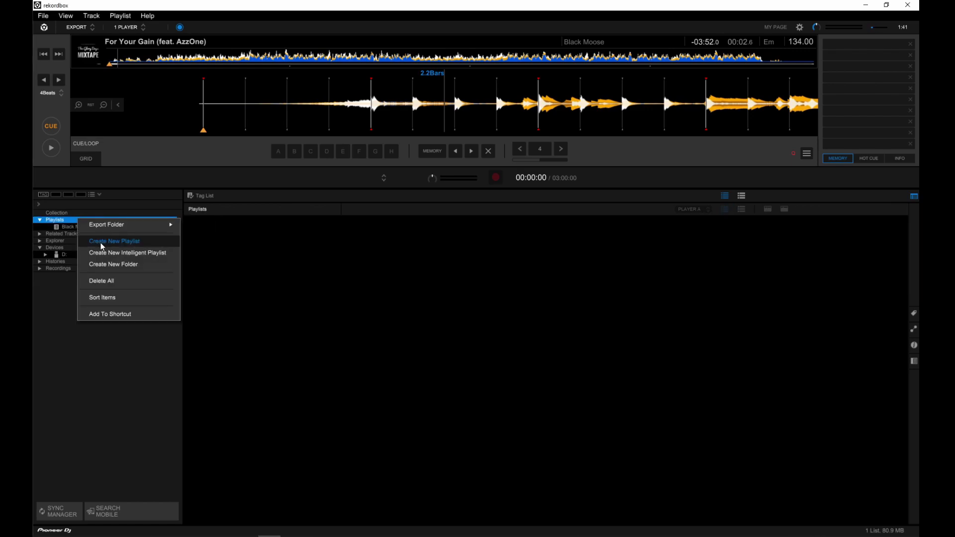
{"action": "left_click", "coordinate": [104, 268]}
{"action": "type", "text": "Crossfader"}
Drag the Bass folder into Crossfader, creating a 17-track Bass playlist.
{"action": "key", "text": "alt+Tab"}
{"action": "left_click", "coordinate": [442, 288]}
{"action": "left_click_drag", "start_coordinate": [443, 288], "coordinate": [118, 230]}
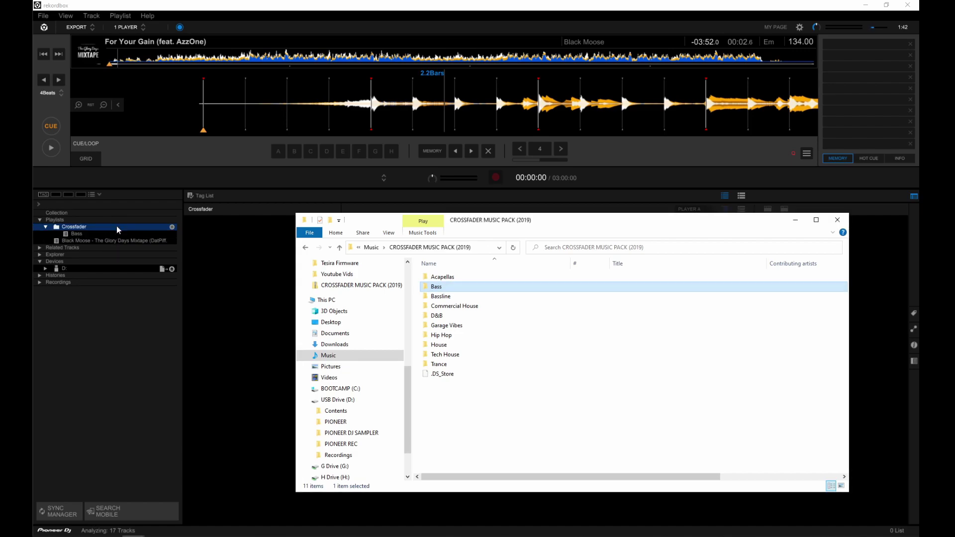
{"action": "left_click", "coordinate": [84, 240]}
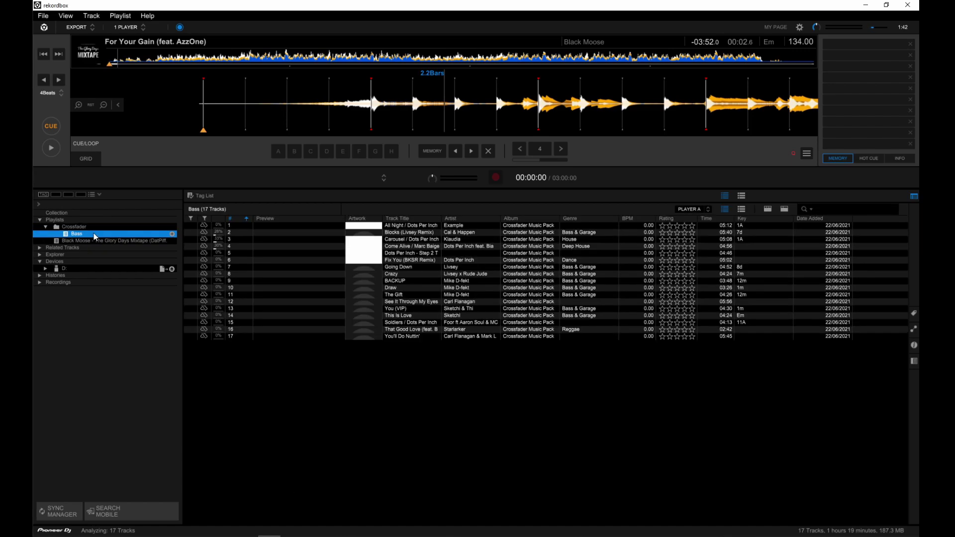
Set a cue at the track's first beat and save it as a memory cue.
{"action": "left_click_drag", "start_coordinate": [348, 106], "coordinate": [318, 107]}
{"action": "left_click", "coordinate": [51, 128]}
{"action": "left_click", "coordinate": [431, 150]}
Set hot cues A, B and C, return to the 00:01.8 cue, and open beat grid editing.
{"action": "left_click", "coordinate": [278, 150]}
{"action": "left_click", "coordinate": [246, 57]}
{"action": "left_click", "coordinate": [294, 151]}
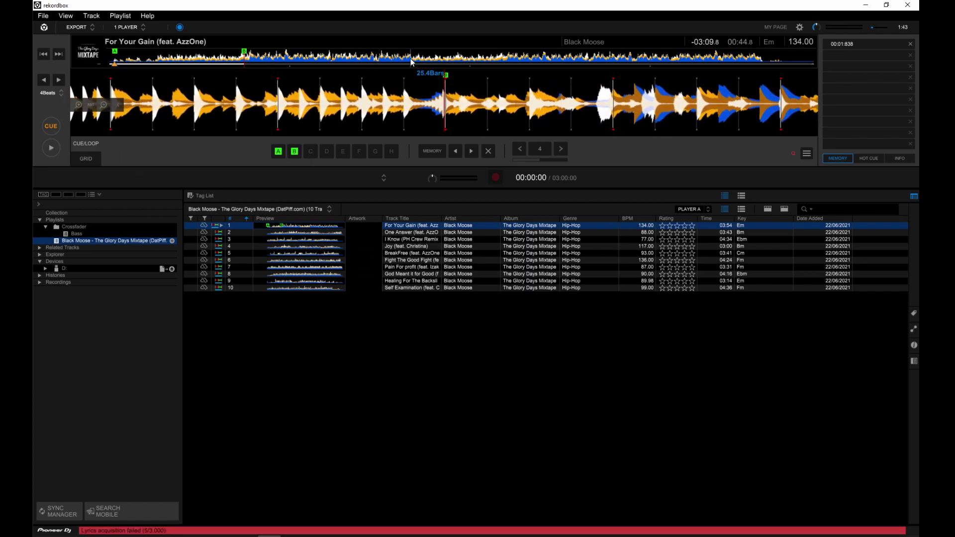
{"action": "left_click", "coordinate": [411, 57]}
{"action": "left_click", "coordinate": [310, 150]}
{"action": "left_click", "coordinate": [51, 126]}
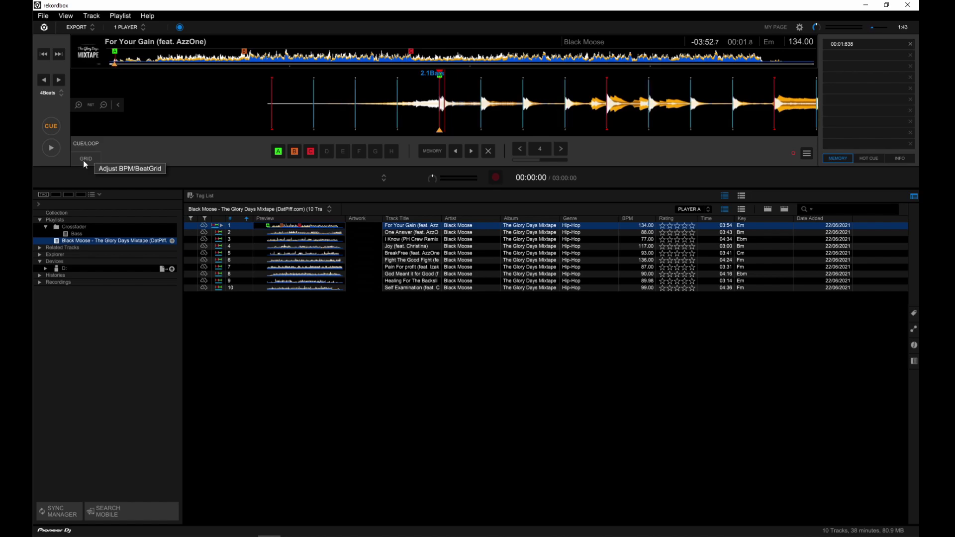
{"action": "left_click", "coordinate": [84, 161]}
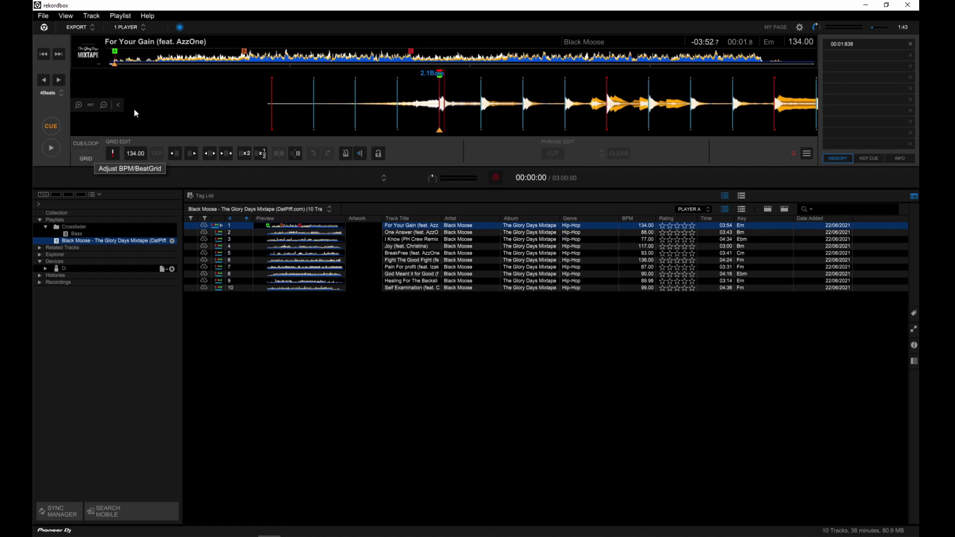